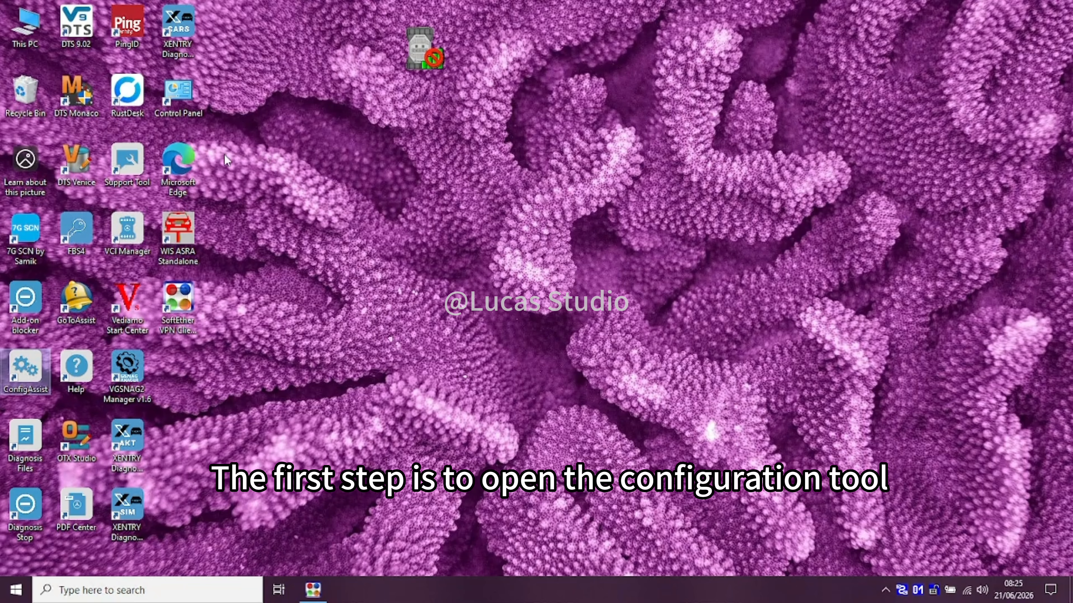
Step: Launch ConfigAssist for the XENTRY Diagnosis VCI device and advance the configuration past the delivery package and product feature information to StartKey installation
double_click(33, 369)
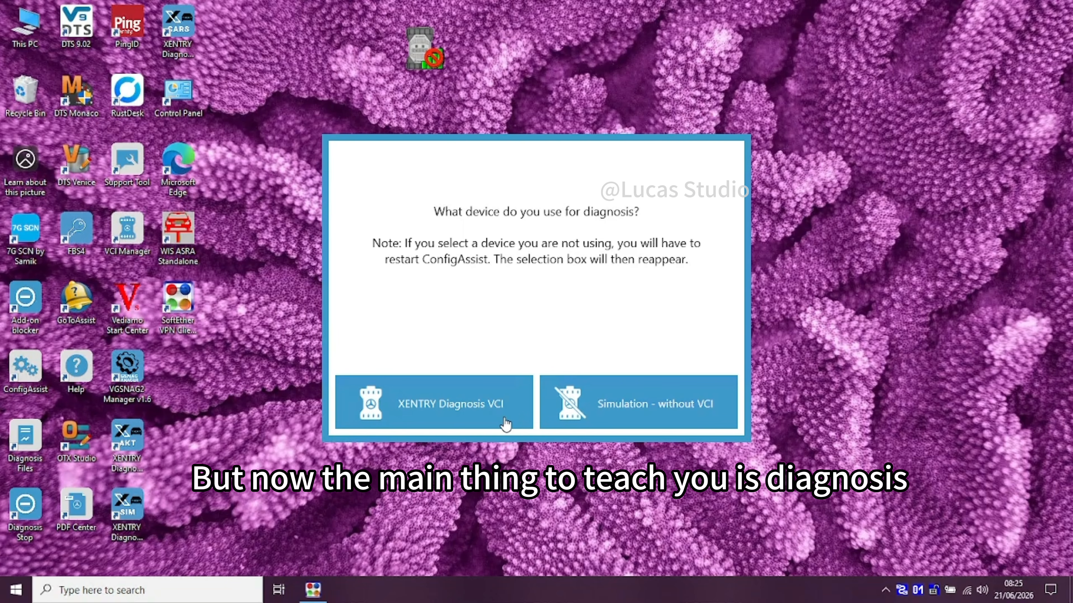
click(491, 410)
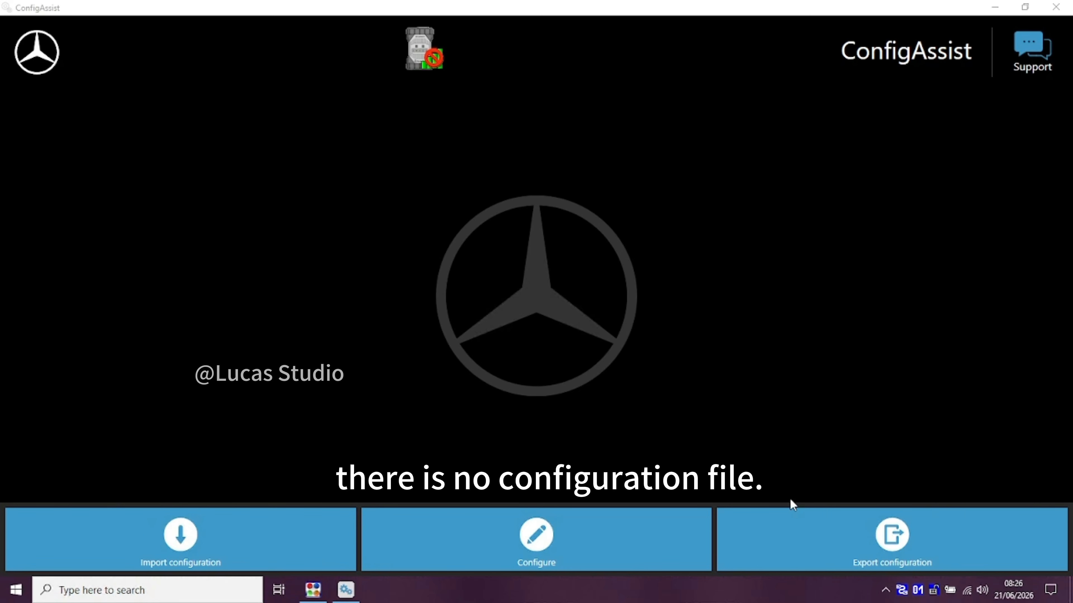
click(639, 536)
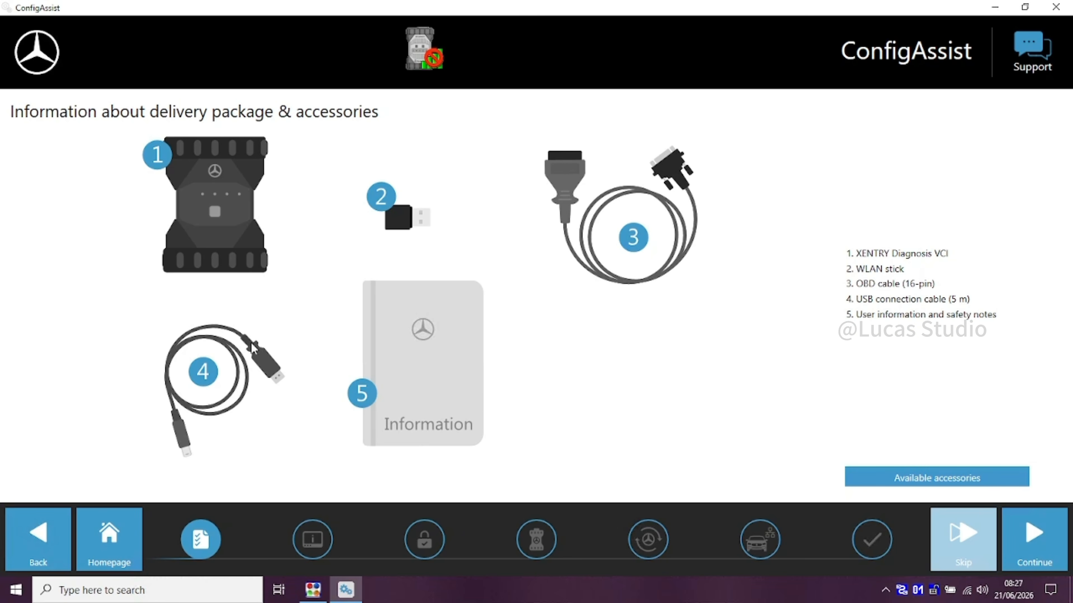
click(1030, 545)
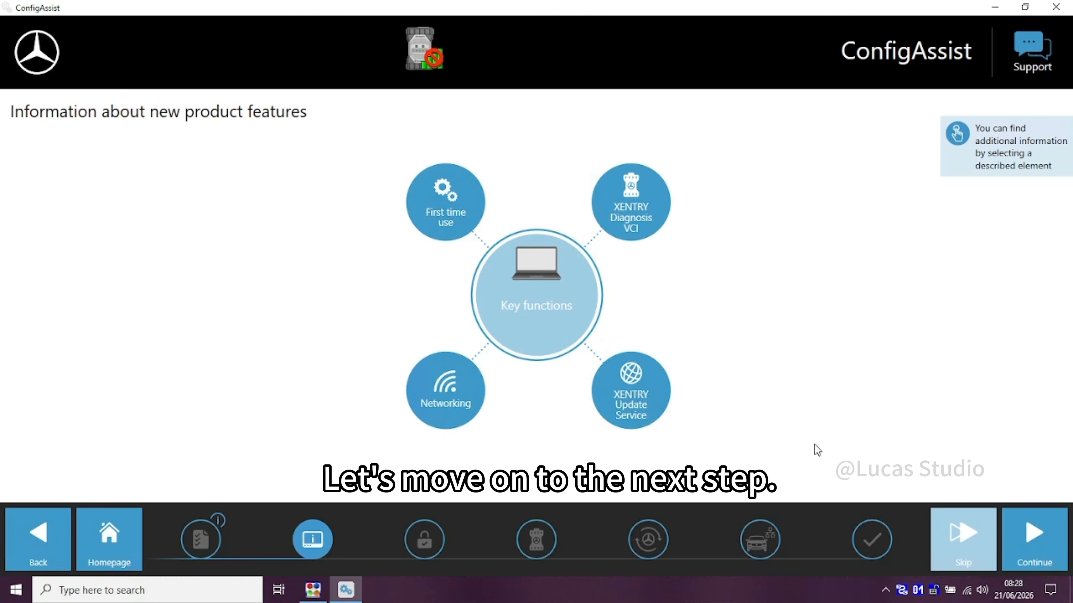
click(1025, 543)
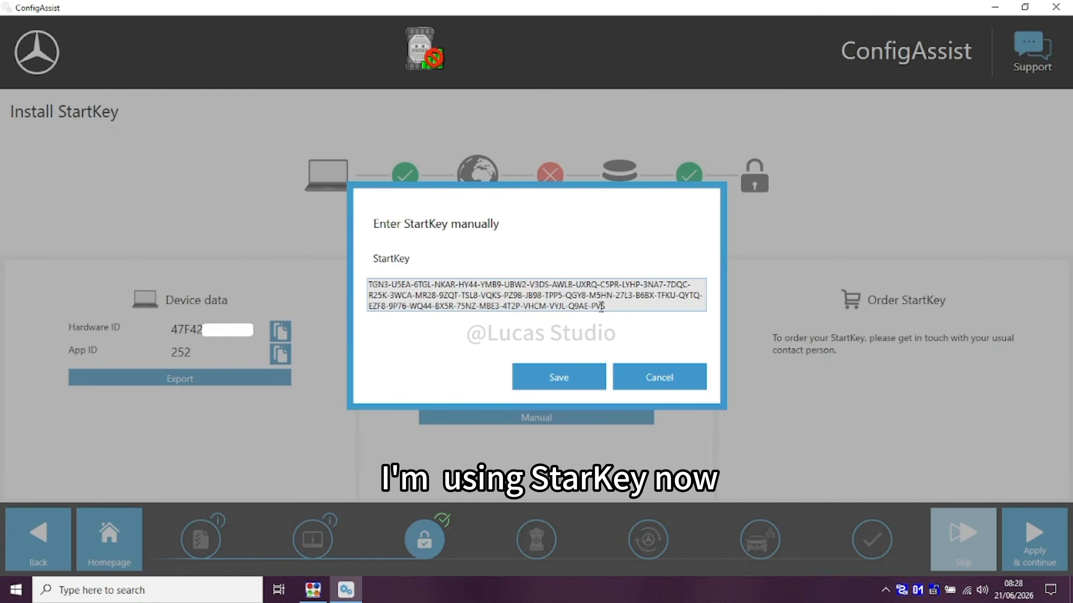
Step: Install the StartKey through manual entry and save it again to confirm the offline authorization
drag(601, 306, 369, 284)
click(544, 378)
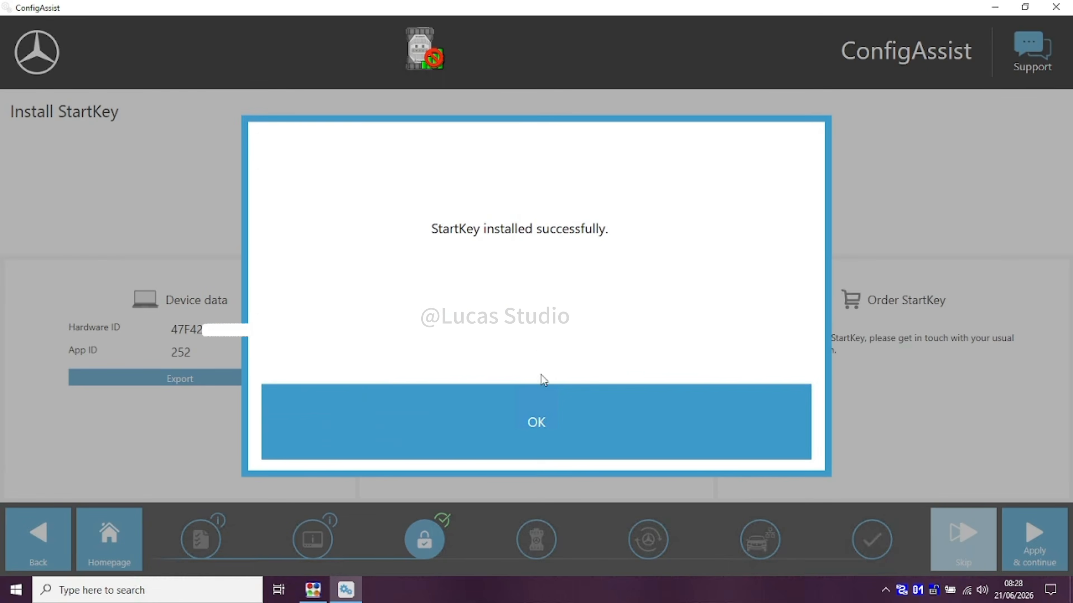
click(543, 391)
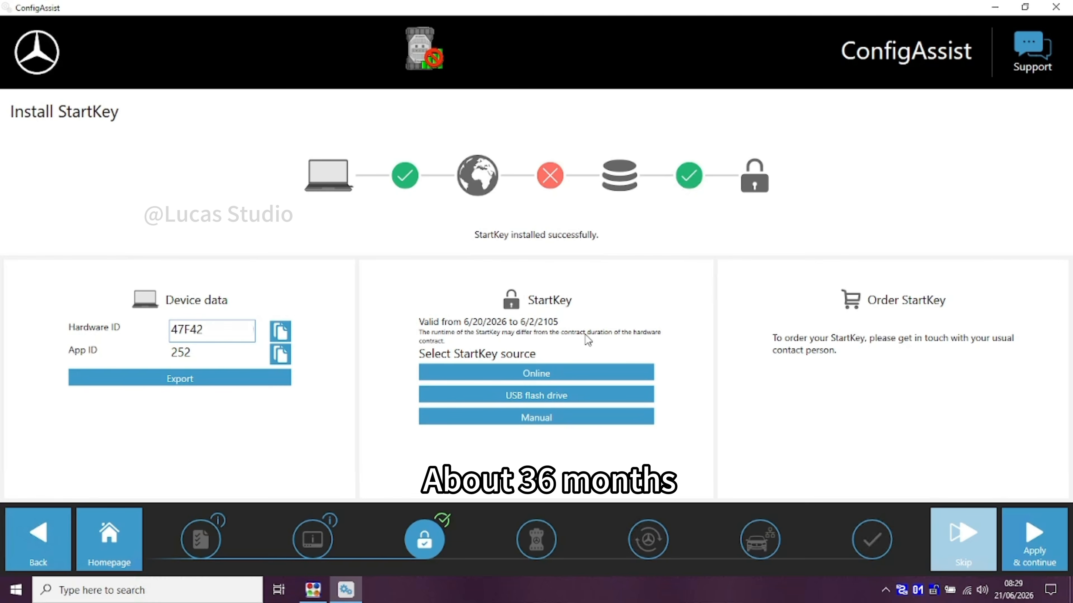
click(585, 418)
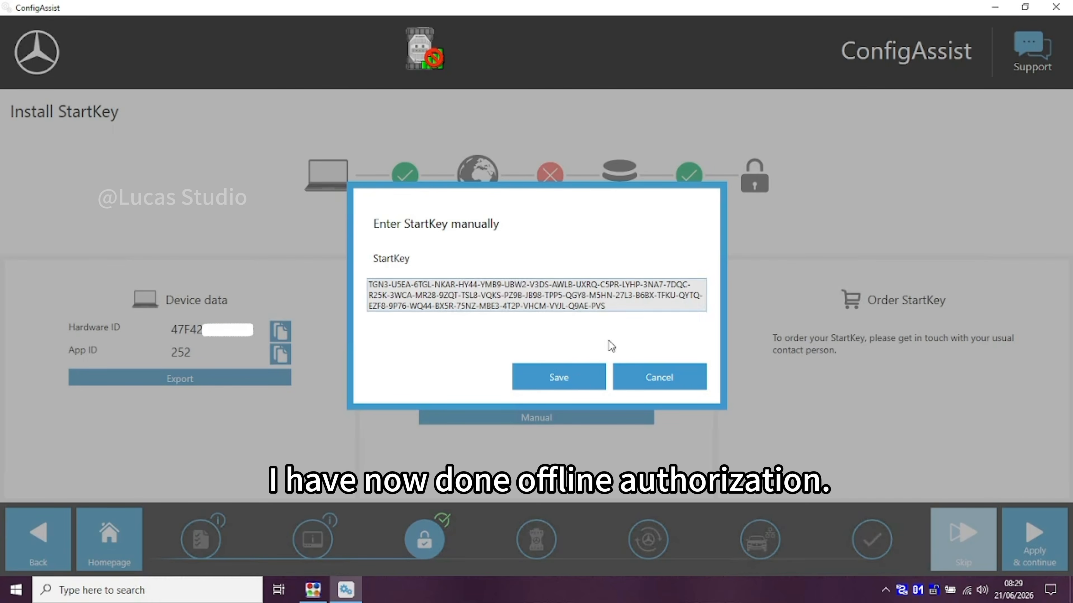
click(582, 377)
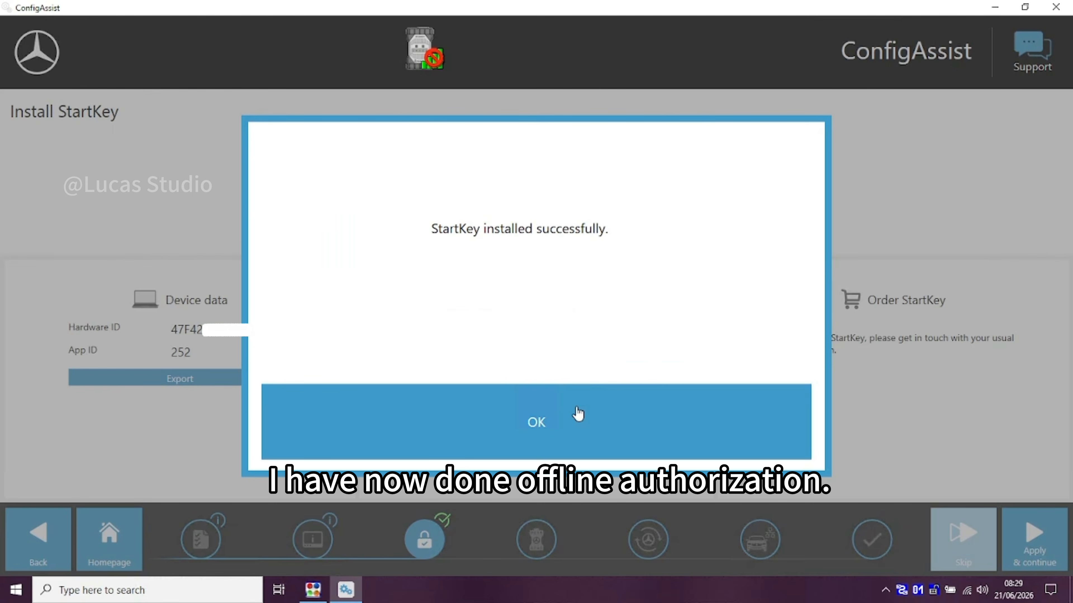
click(578, 414)
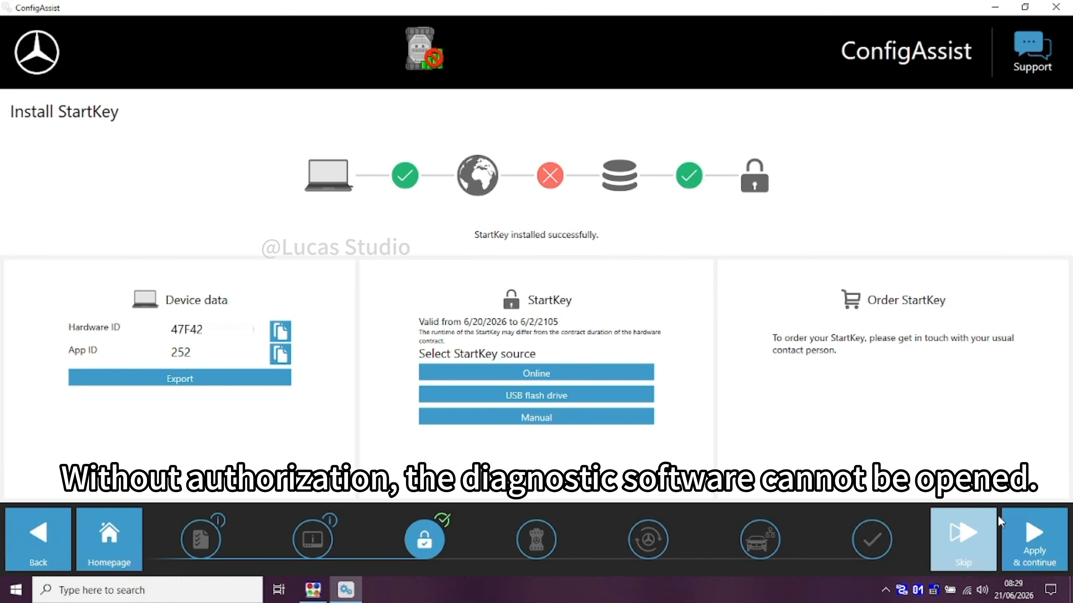
Step: Apply the StartKey settings, start pairing the XENTRY Diagnosis VCI, and cancel overwriting the previous pairing
click(1005, 531)
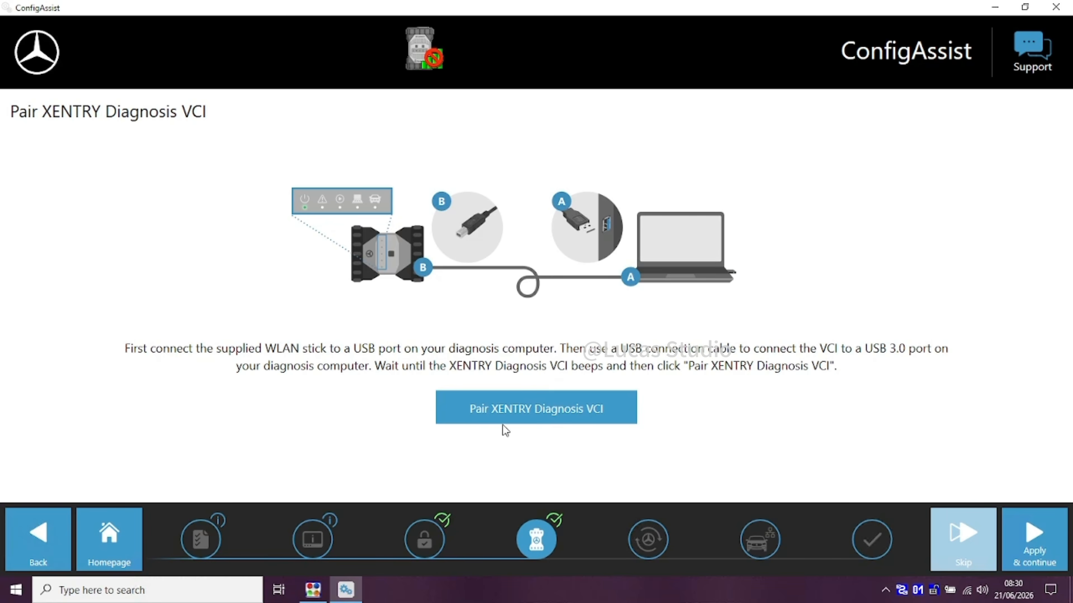
click(507, 414)
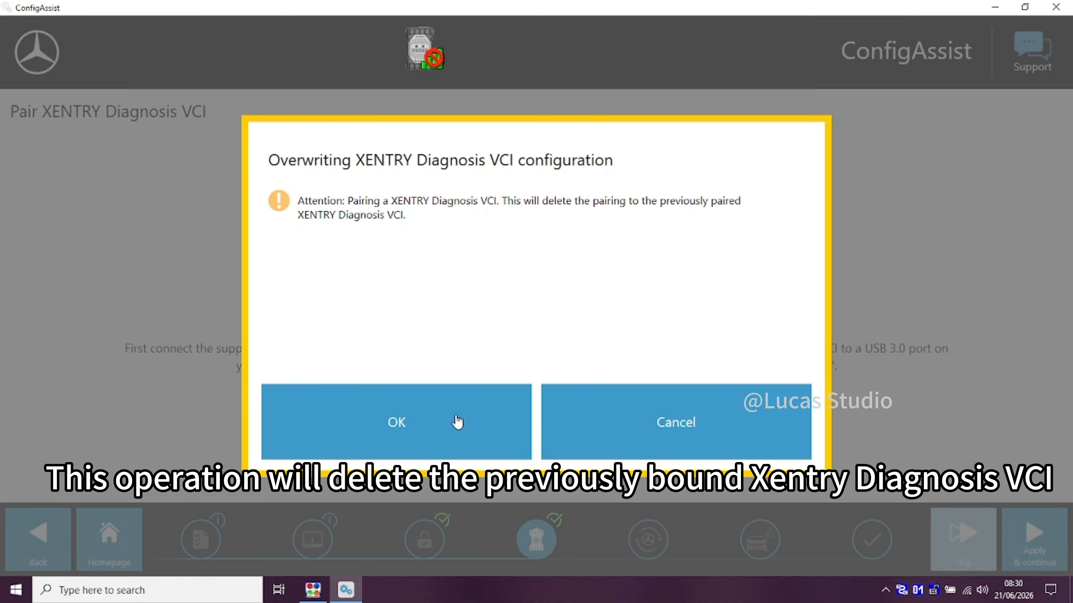
click(723, 425)
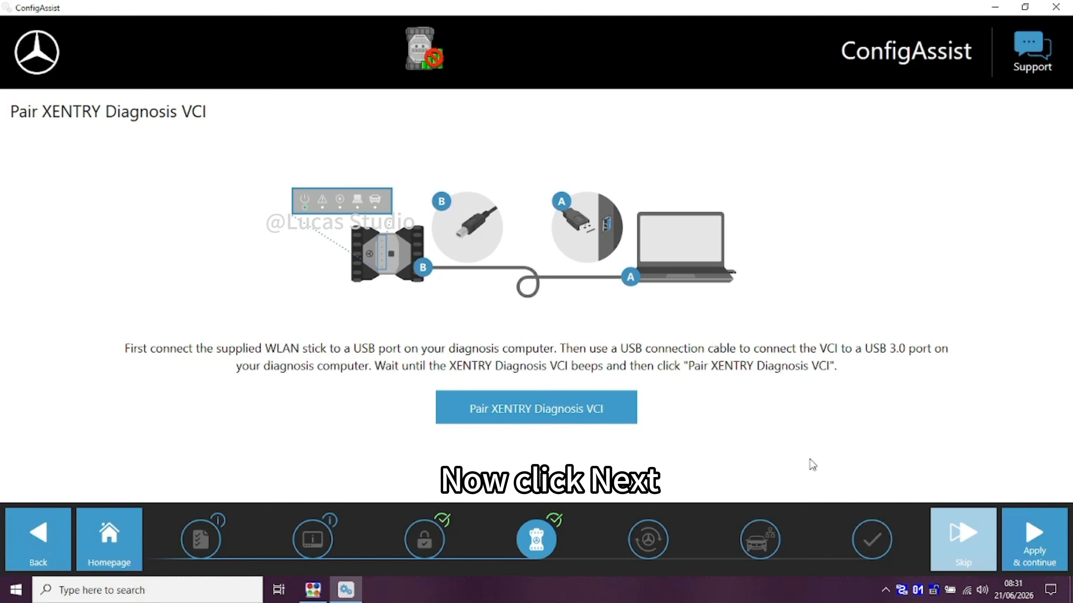
Step: Continue to the XENTRY Update Service, activate its online data supply without Retail Data Storage, and apply the setting
click(1031, 537)
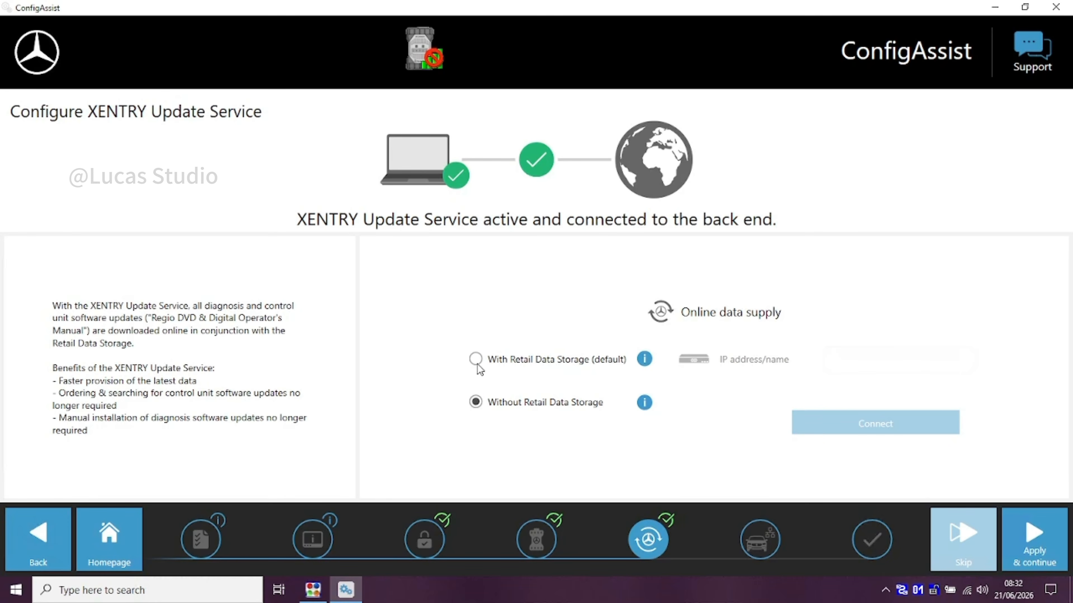
click(512, 362)
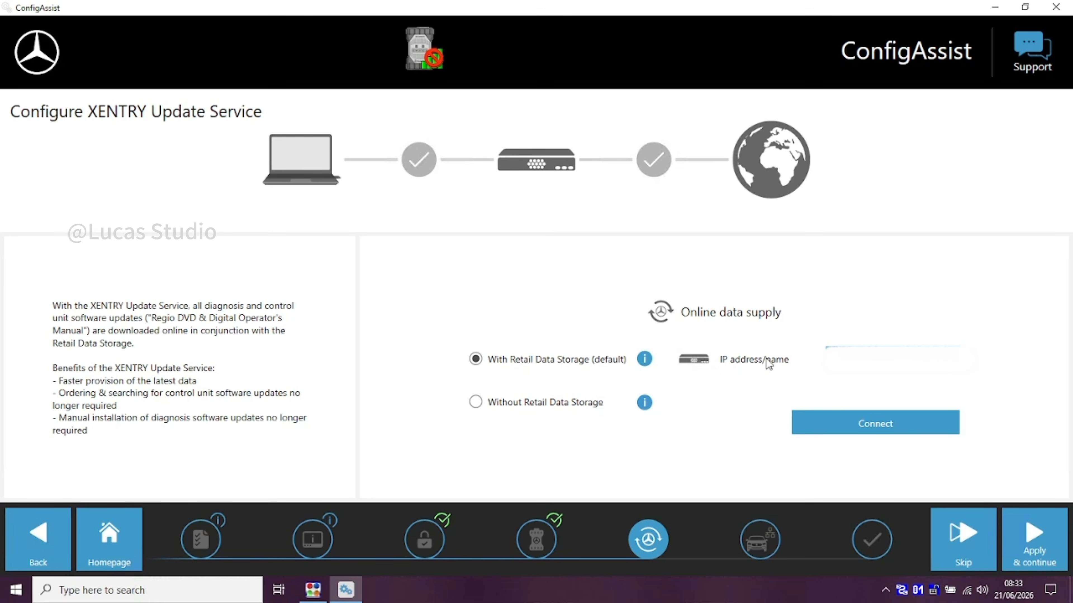
click(476, 403)
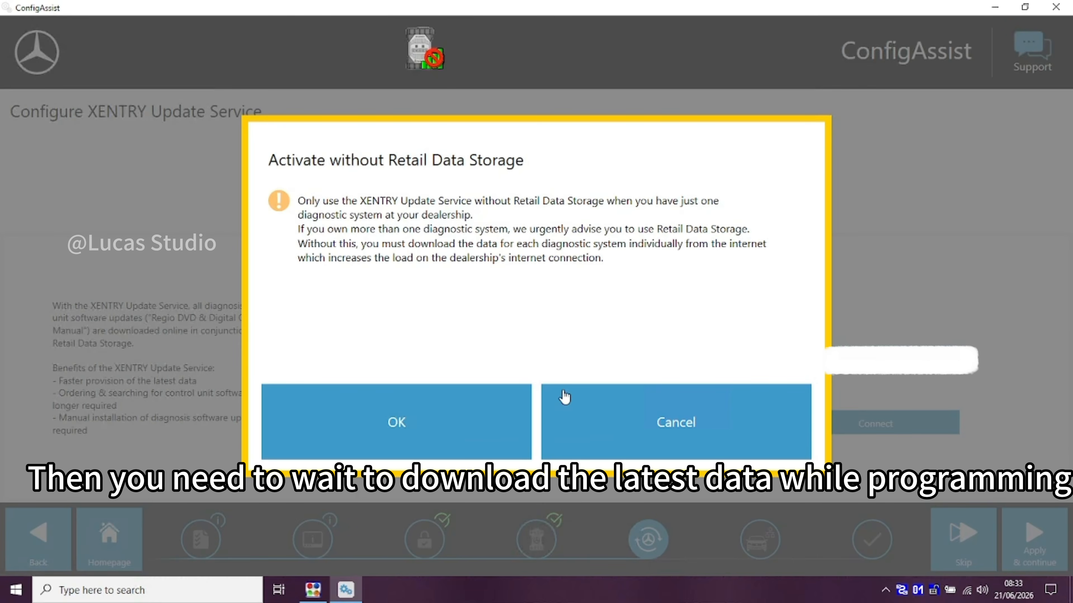
click(489, 426)
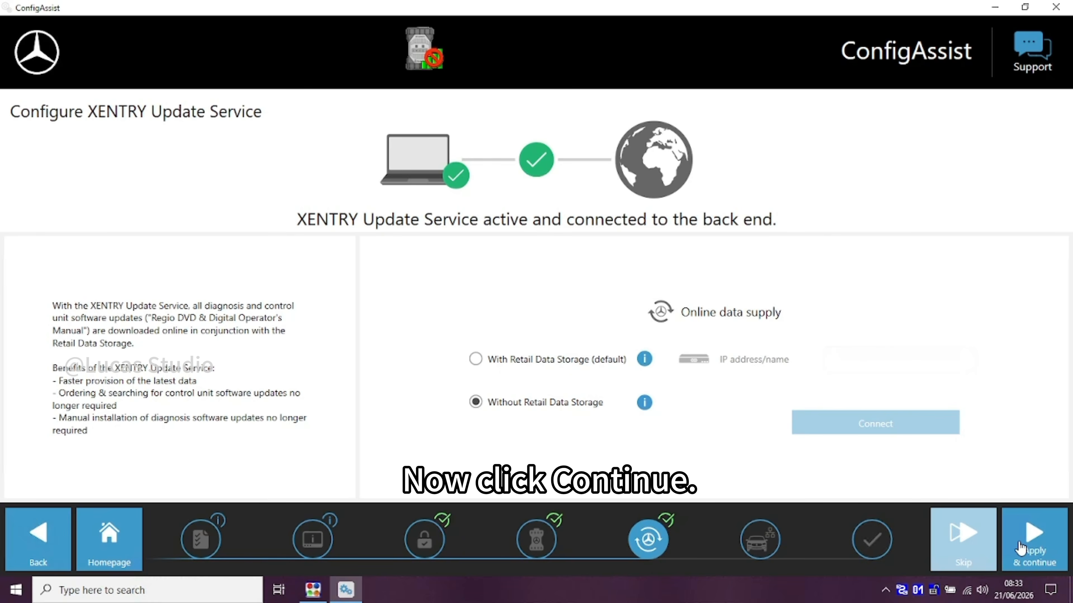
click(989, 537)
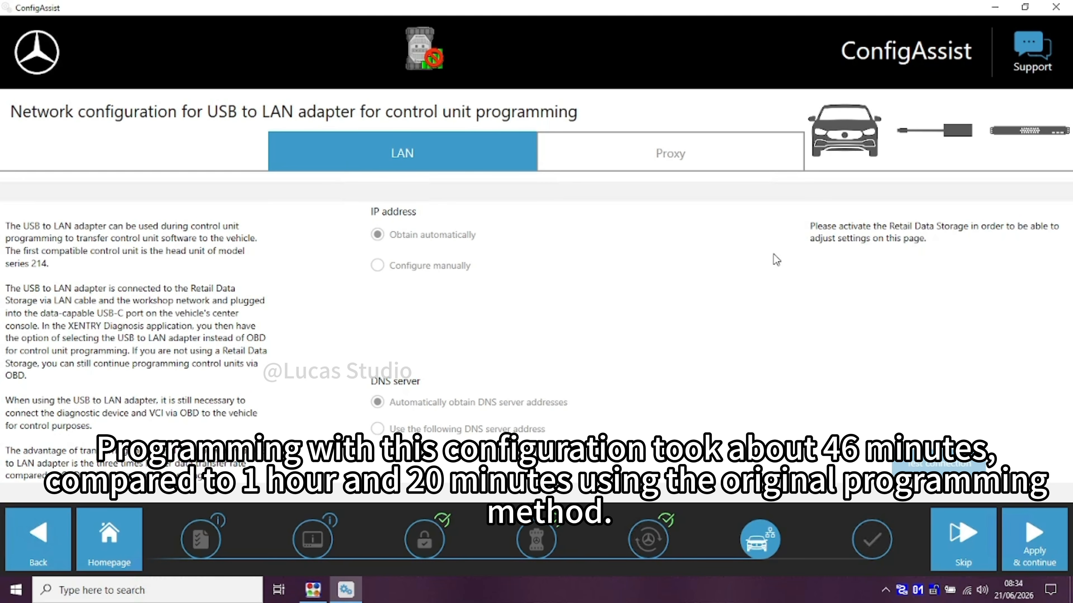
Step: Check the Proxy and LAN settings for the USB to LAN adapter, then apply them and continue to the system configuration overview
click(706, 157)
click(511, 156)
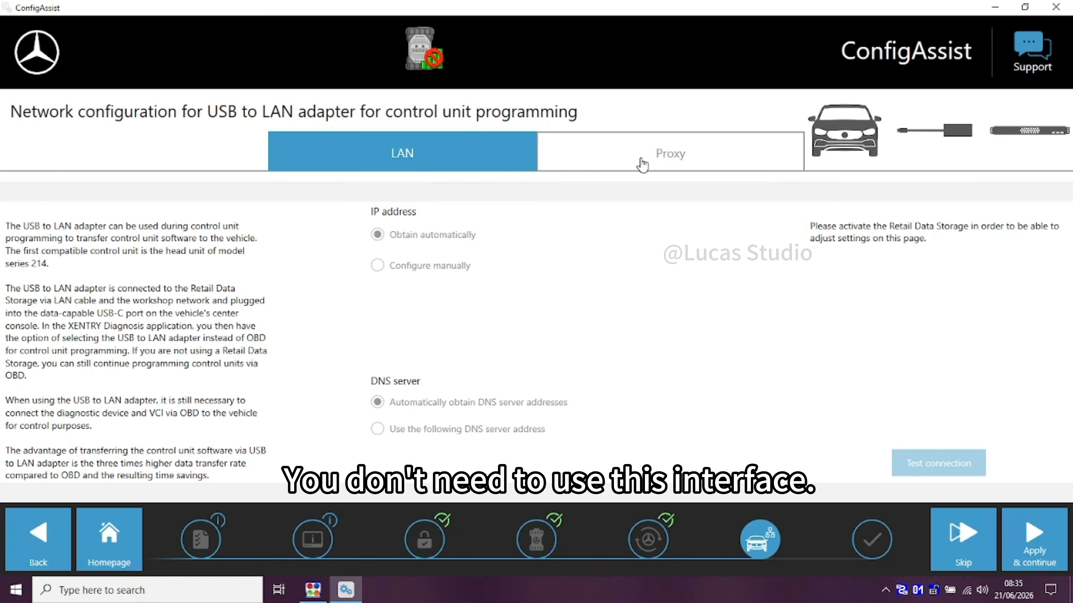
click(1032, 552)
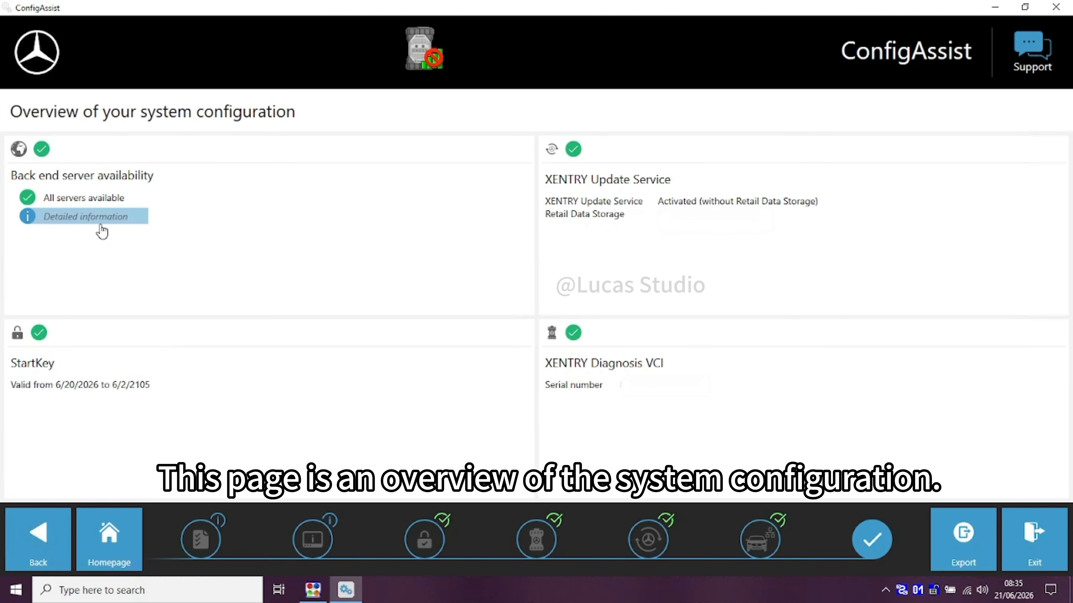
Step: Examine the detailed back end server availability, including the XENTRY Update Service entries and the connection status of each port
click(31, 216)
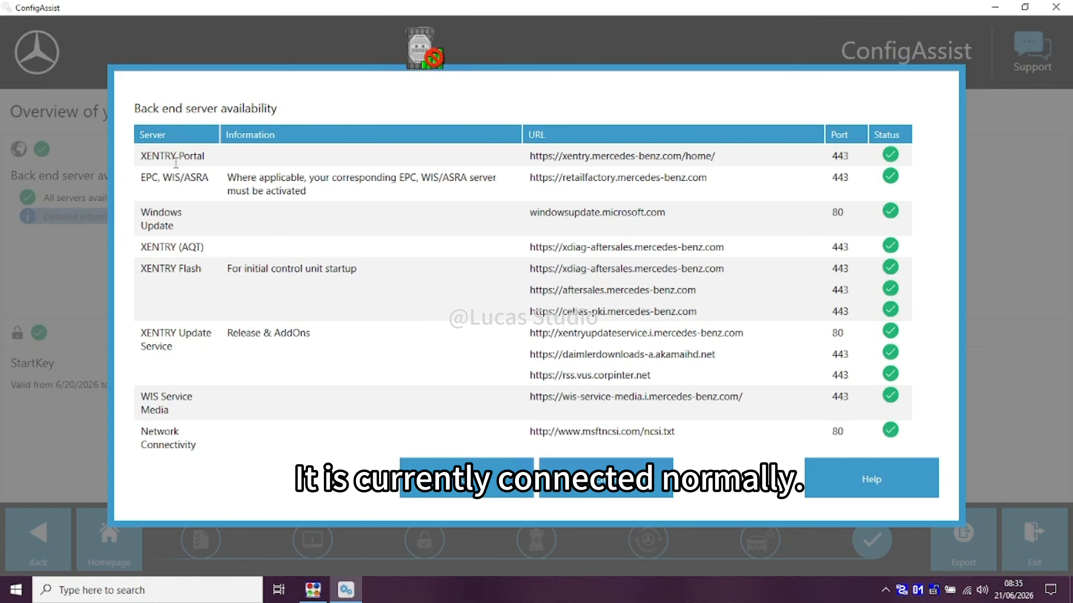
drag(142, 332, 203, 348)
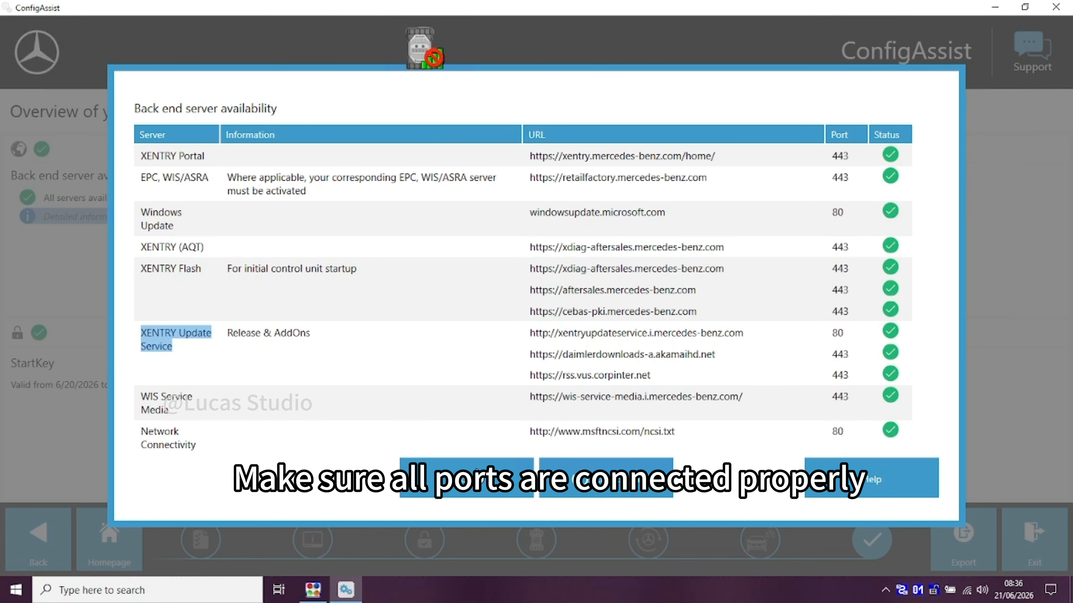
click(477, 471)
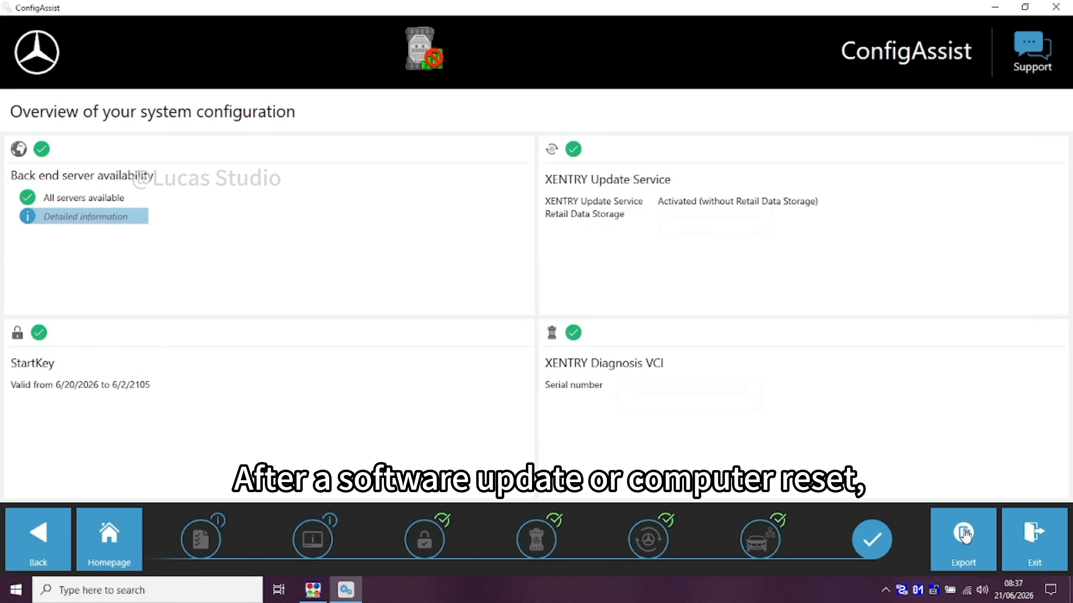
click(964, 534)
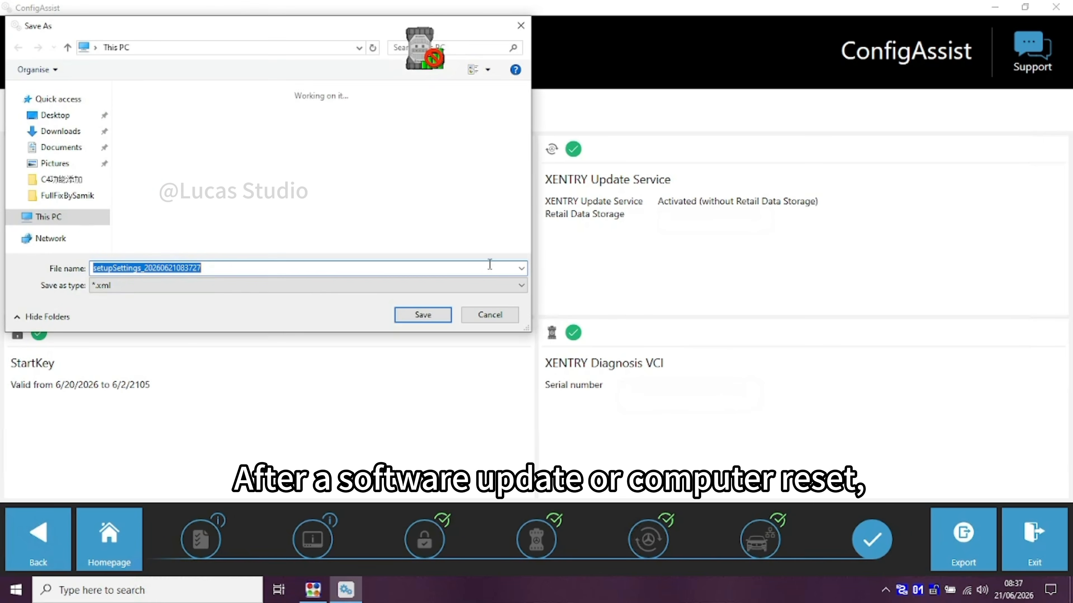
click(47, 115)
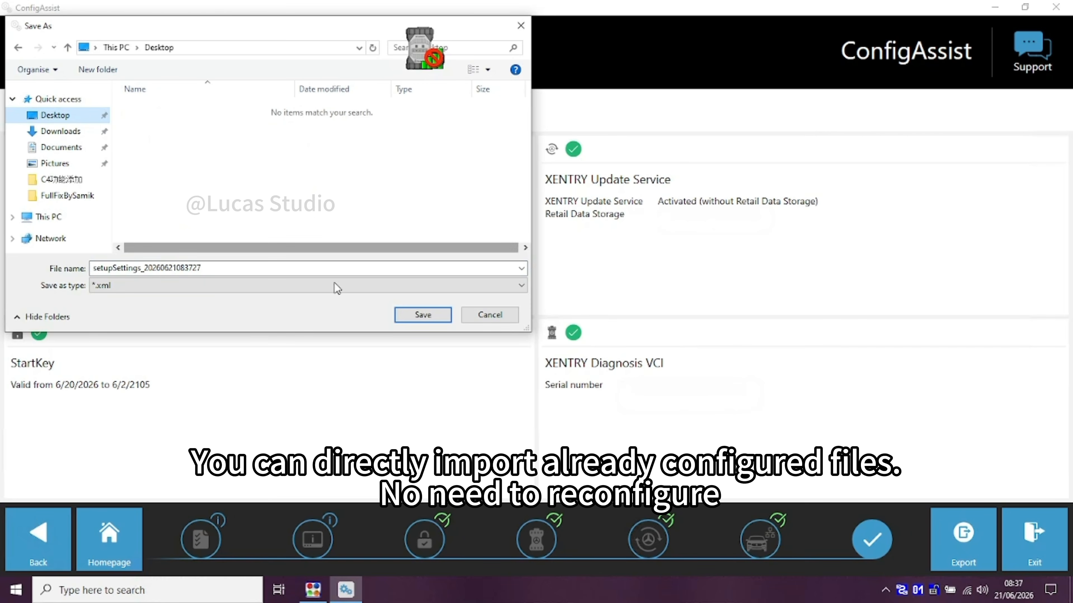
click(418, 315)
click(494, 414)
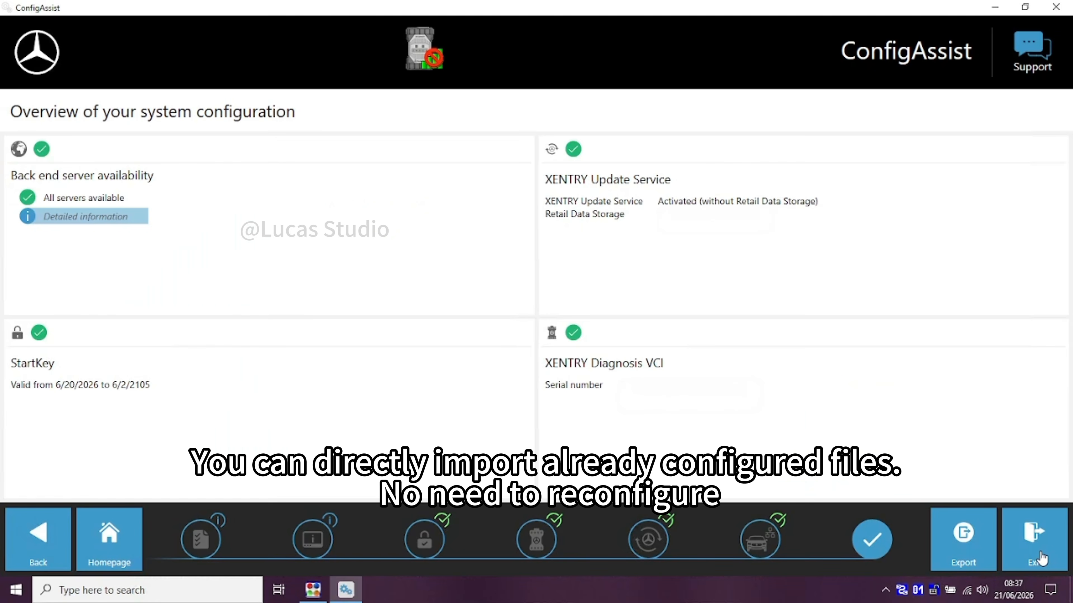
click(66, 544)
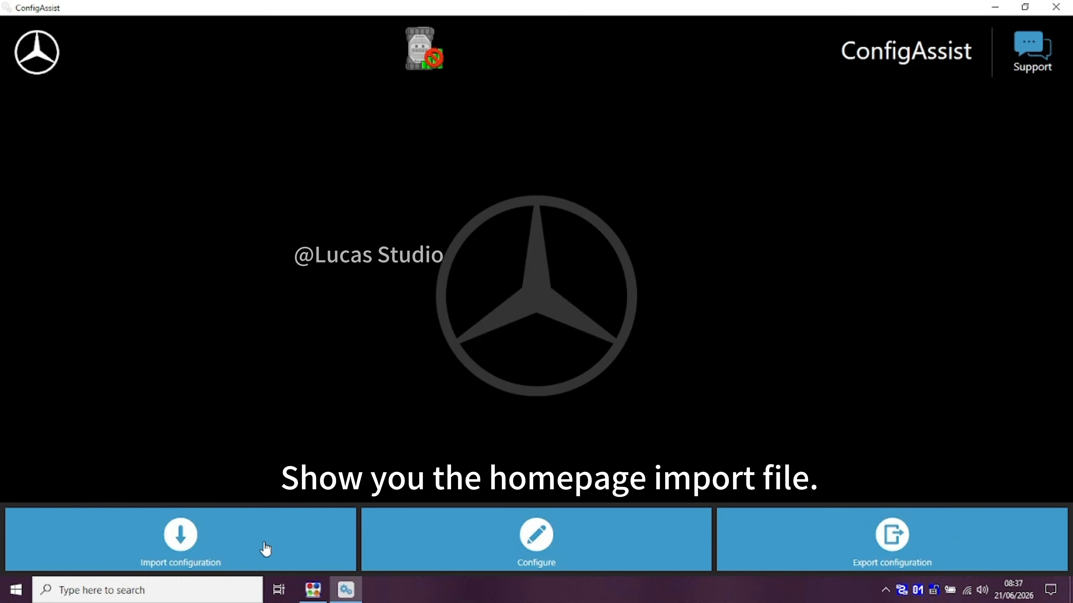
click(200, 551)
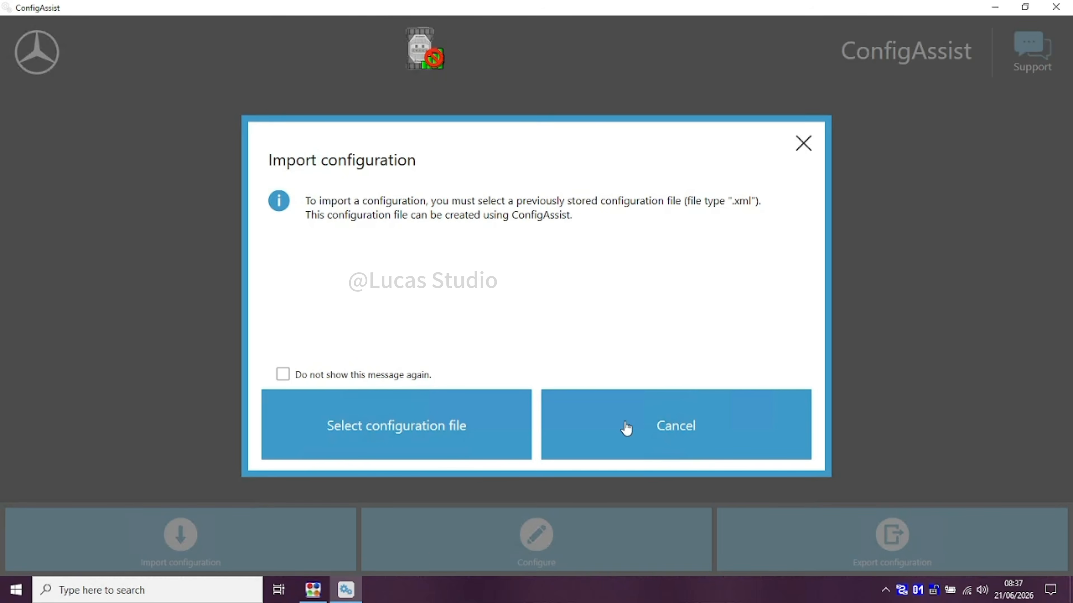
click(661, 434)
click(179, 558)
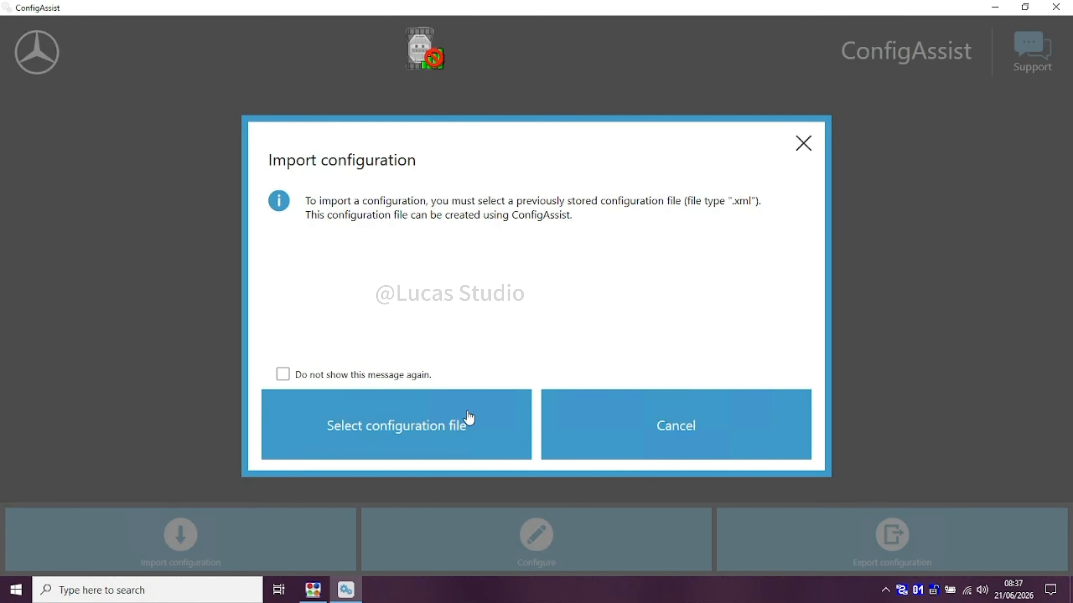
click(395, 433)
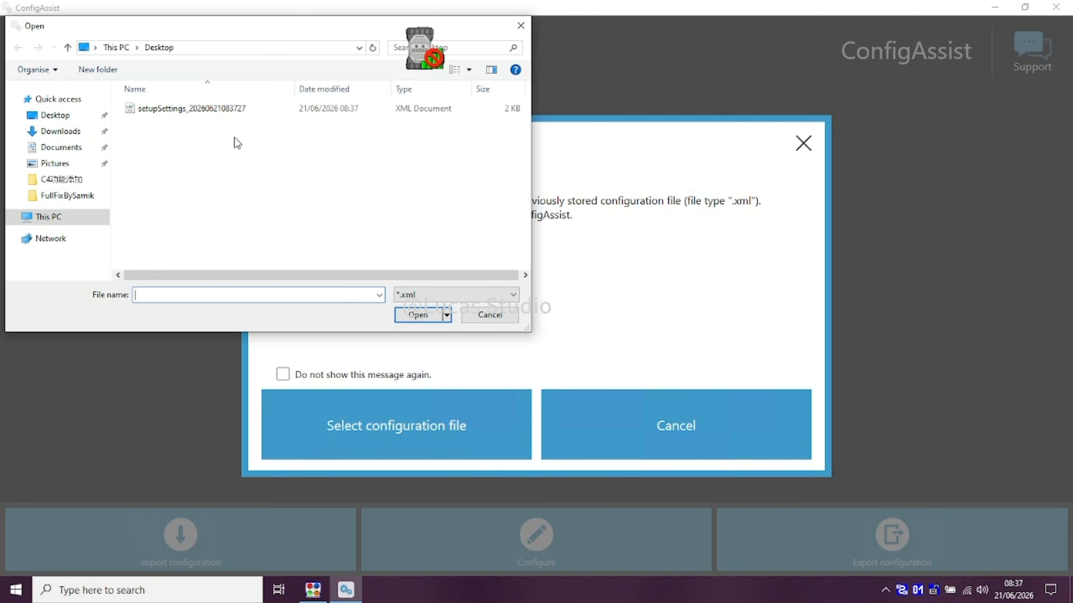
click(245, 110)
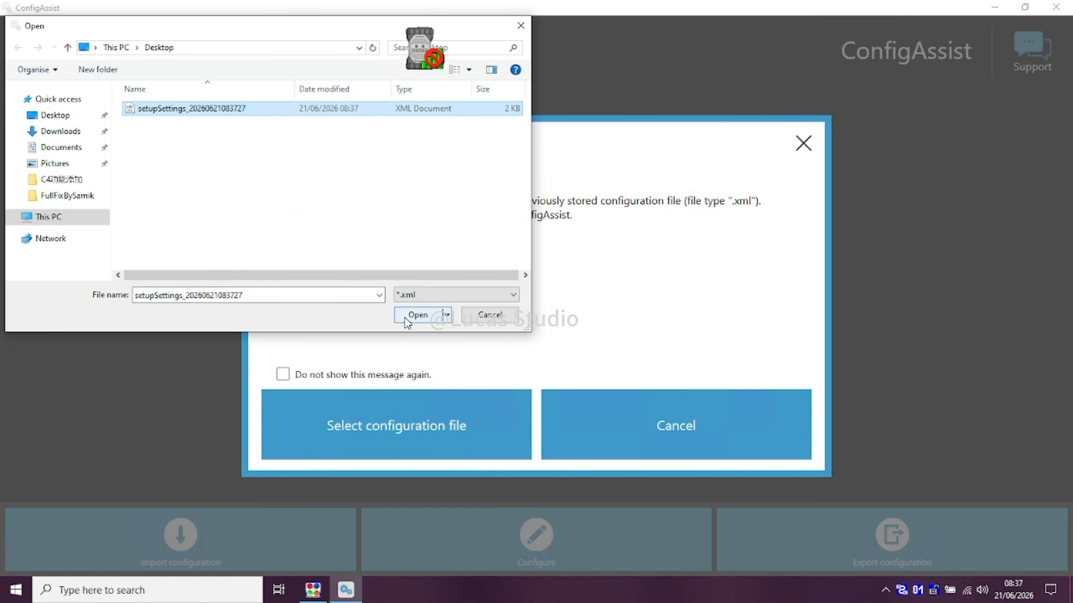
click(418, 315)
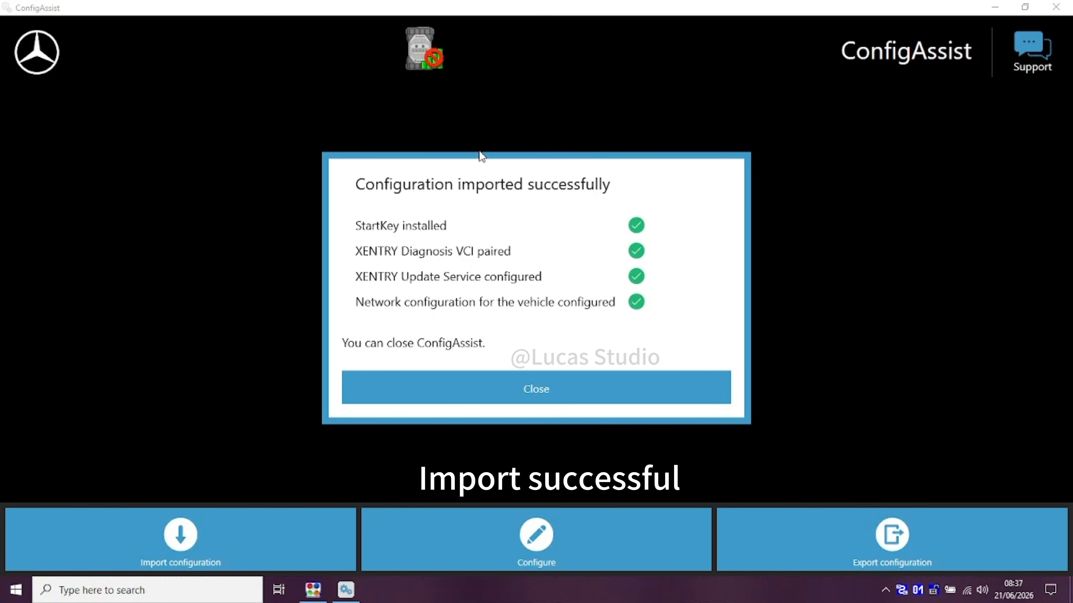
click(537, 390)
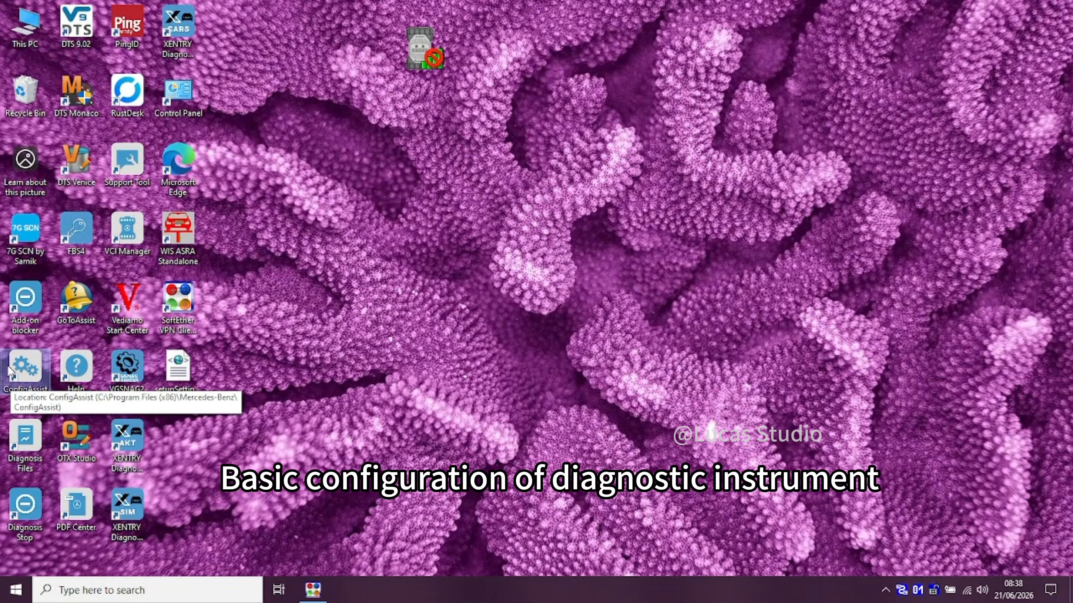
Step: Move the ConfigAssist and VCI Manager desktop shortcuts side by side into the empty area in the middle of the desktop
drag(9, 369, 366, 233)
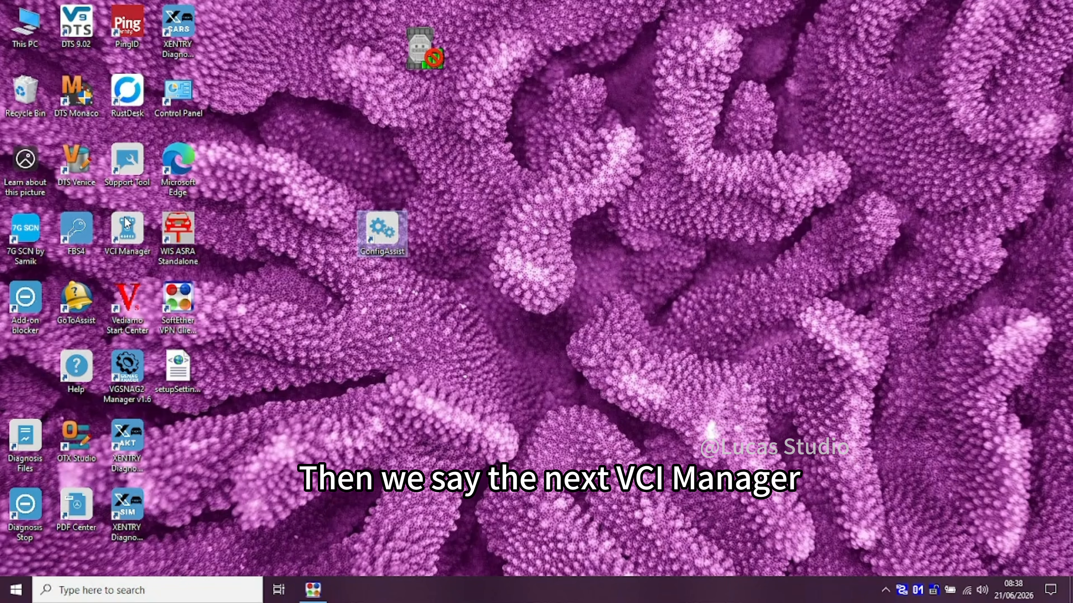
drag(128, 239, 478, 232)
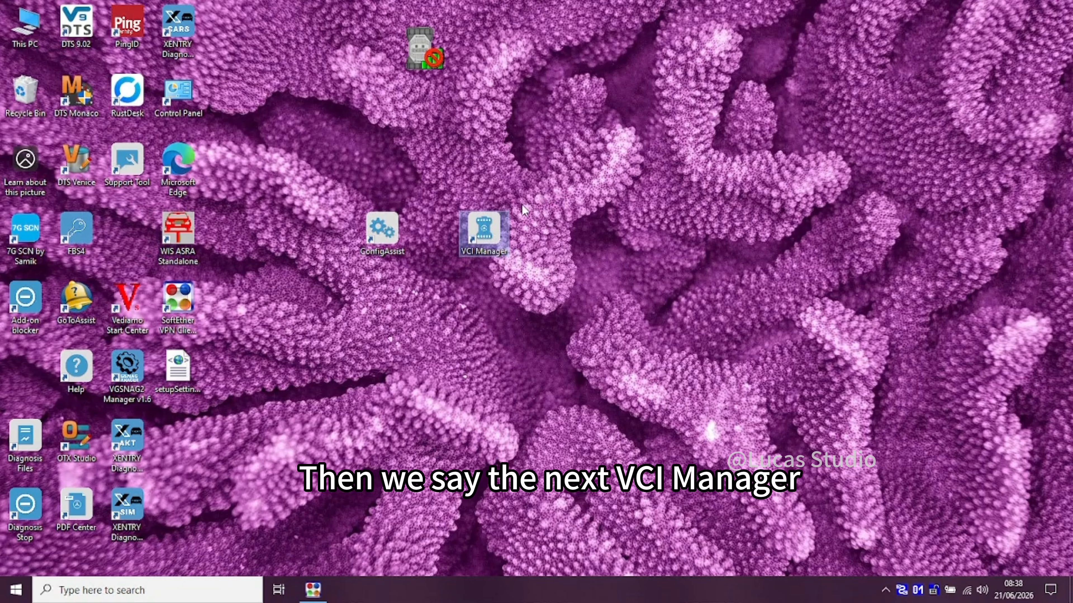
Step: Open VCI Manager and review the connection overview and the pairing, update and recovery instructions for the XENTRY Diagnosis VCI
double_click(478, 231)
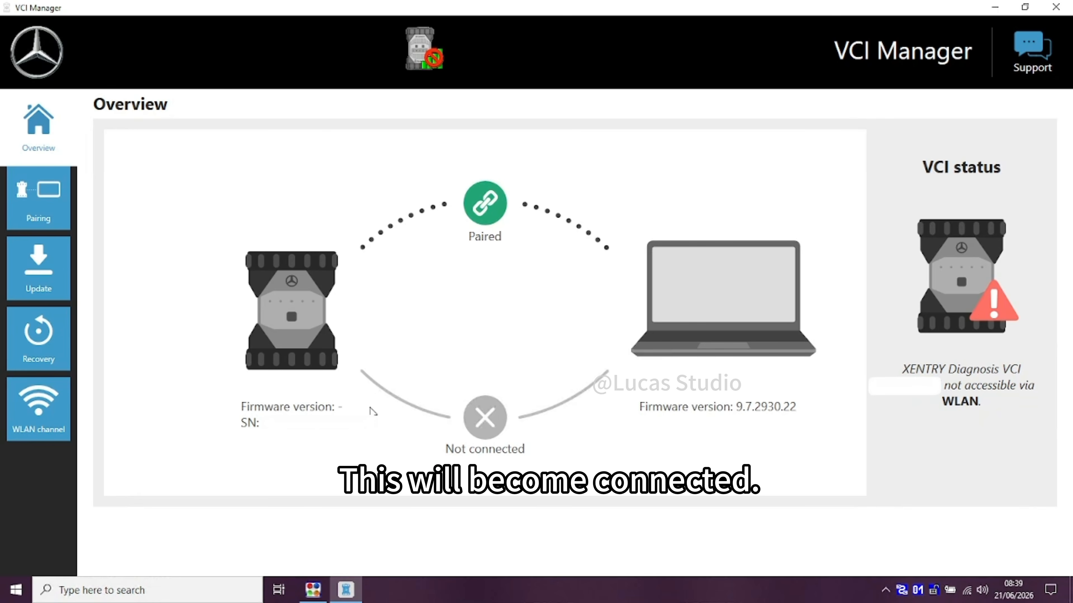
click(50, 197)
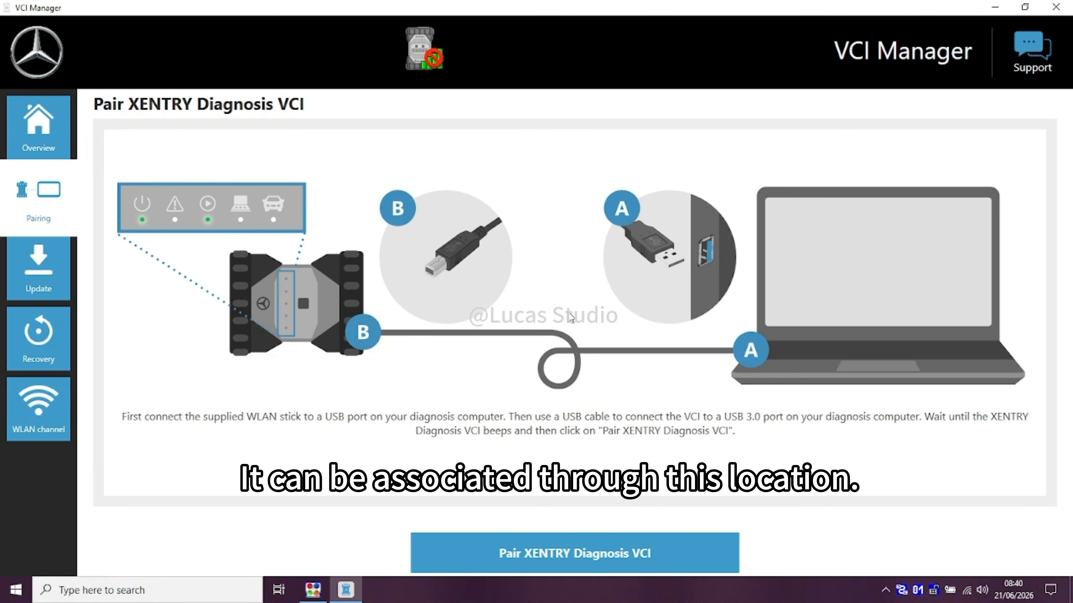
click(58, 286)
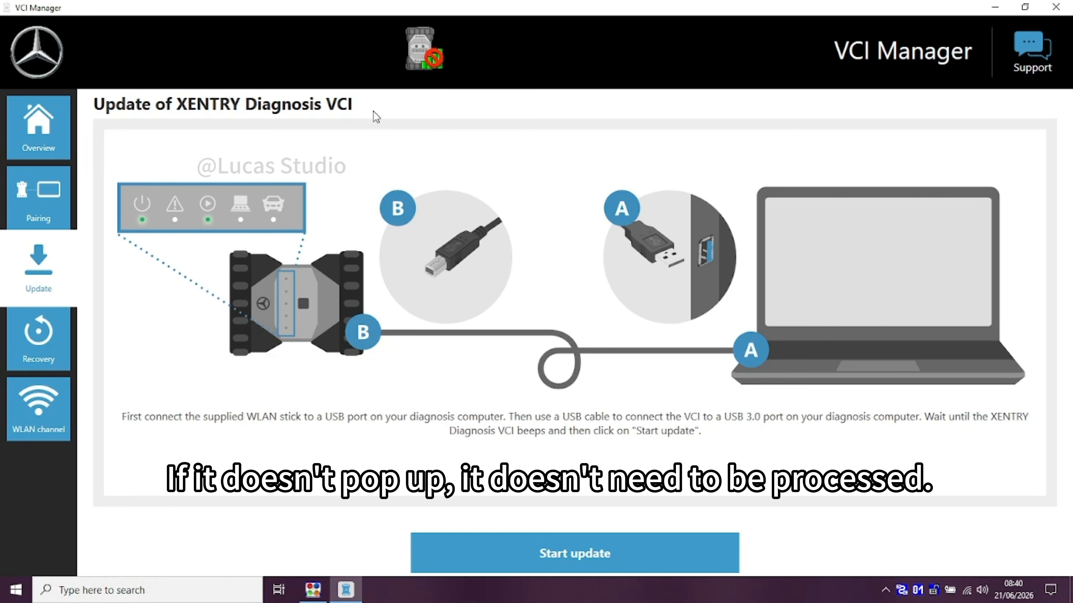
click(25, 352)
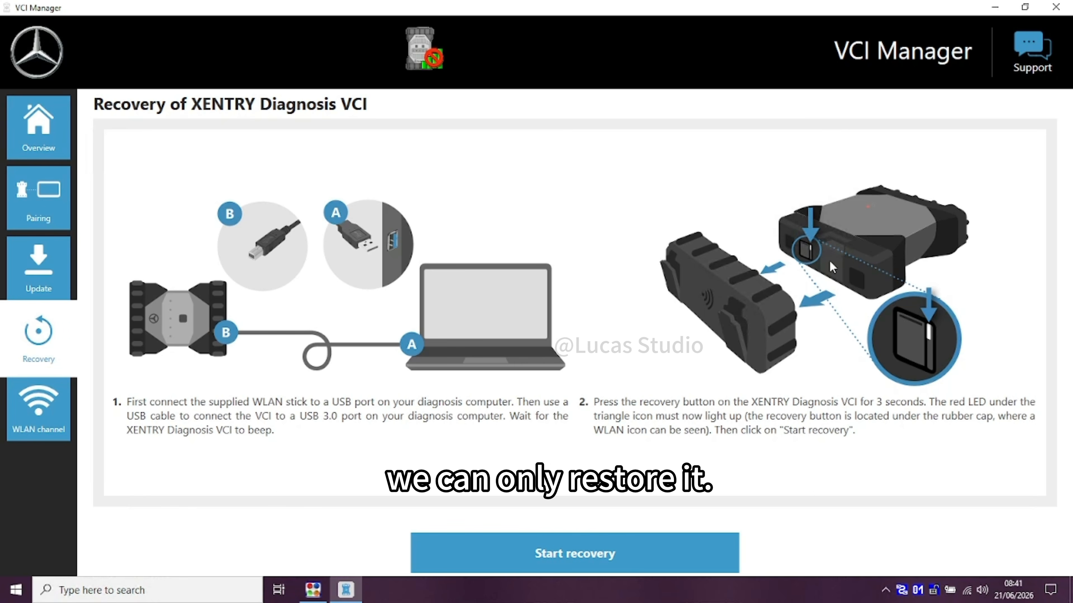
Step: Try to start the manual WLAN channel configuration for the XENTRY Diagnosis VCI and dismiss the resulting dialog
click(61, 403)
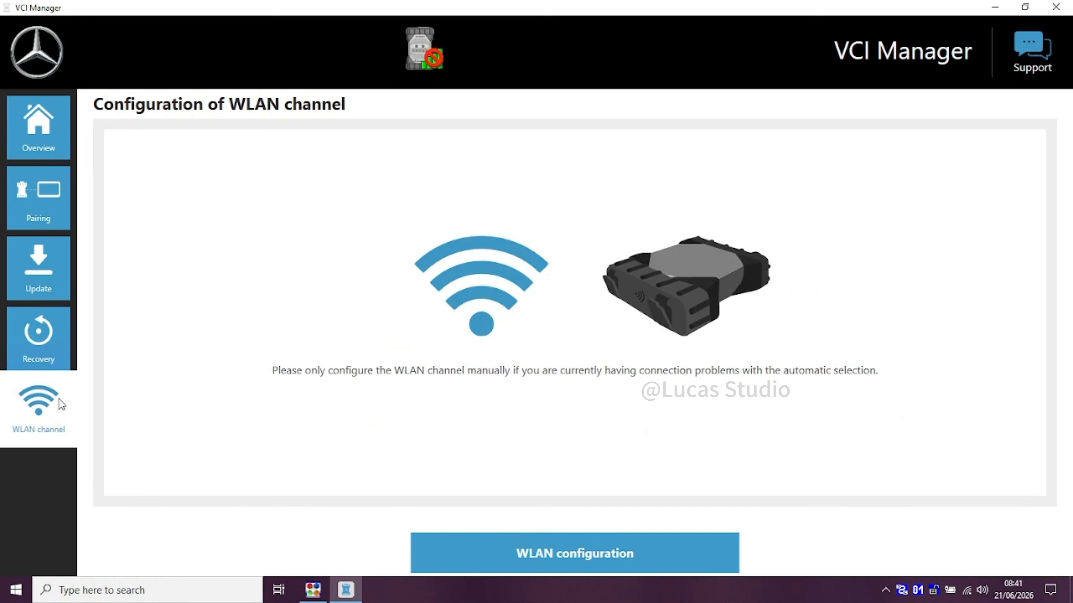
click(525, 554)
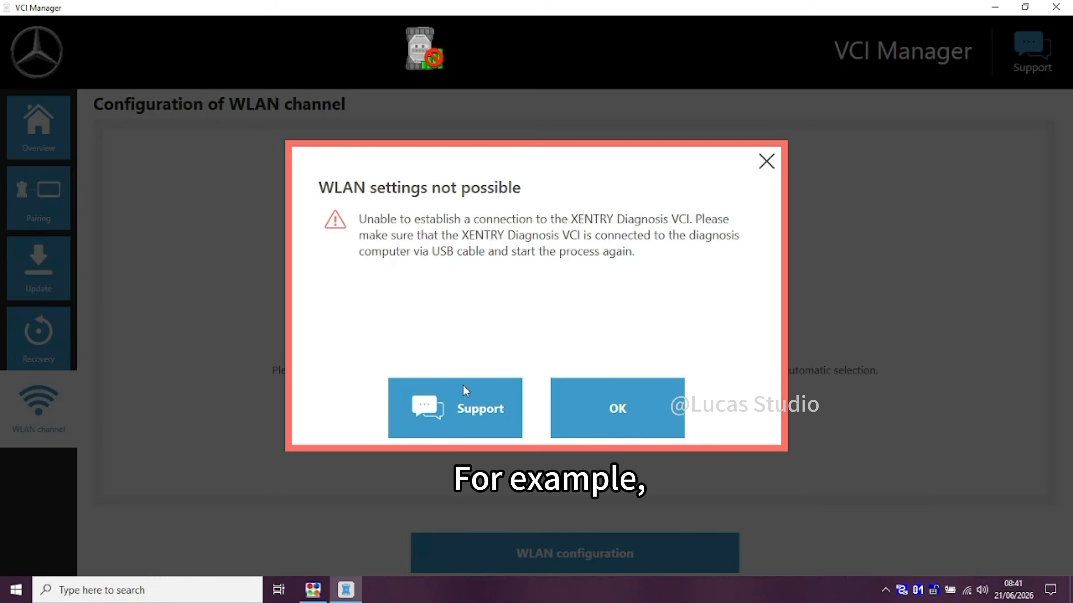
click(616, 410)
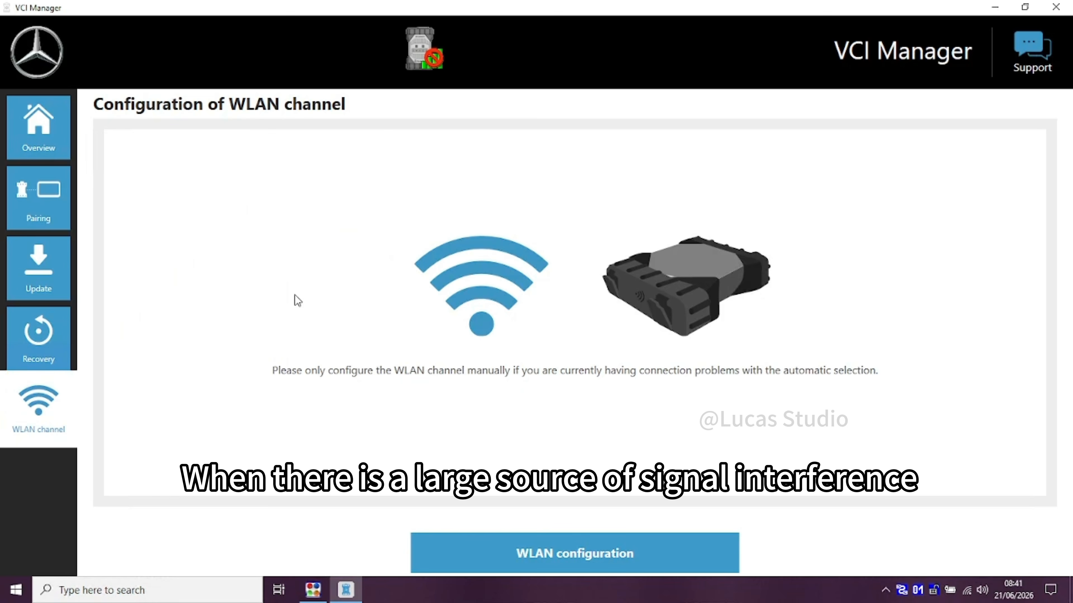